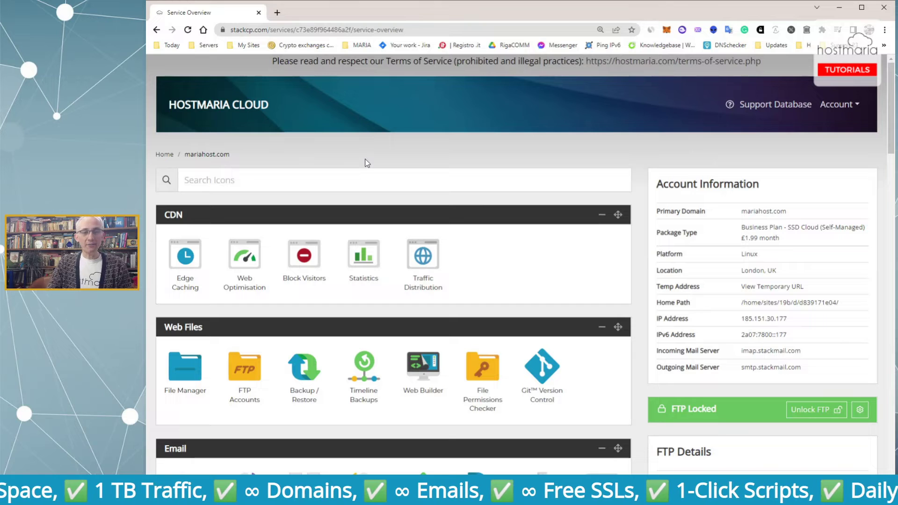
Scroll down to Web Tools and open the MySQL Databases page
scroll(368, 163, "down", 2)
scroll(367, 163, "up", 2)
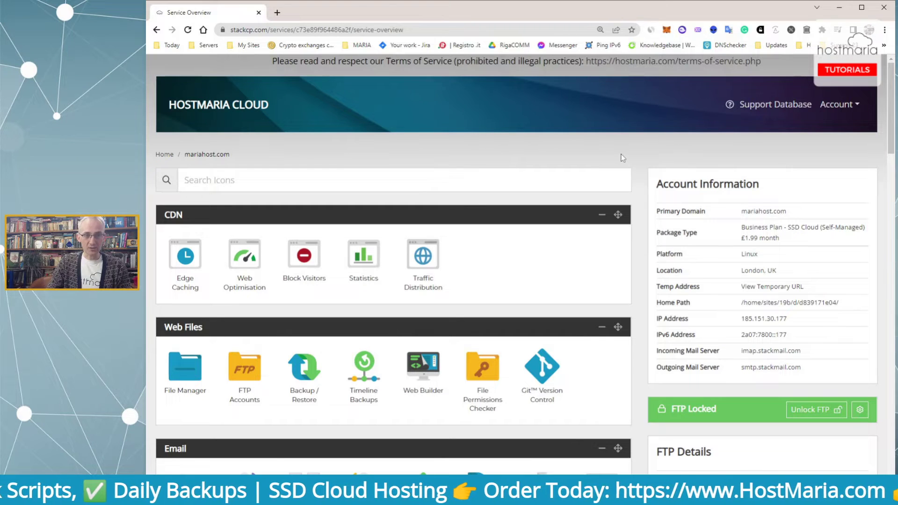
scroll(623, 158, "down", 1)
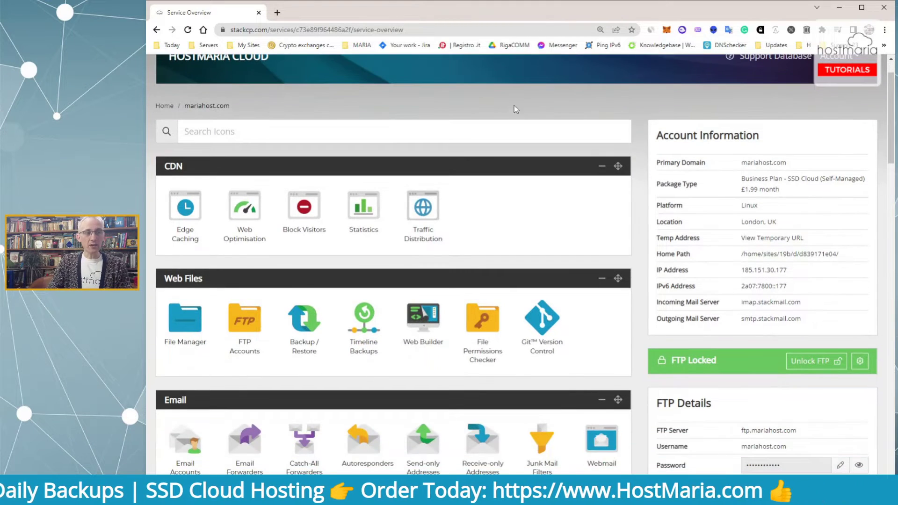
scroll(535, 125, "down", 5)
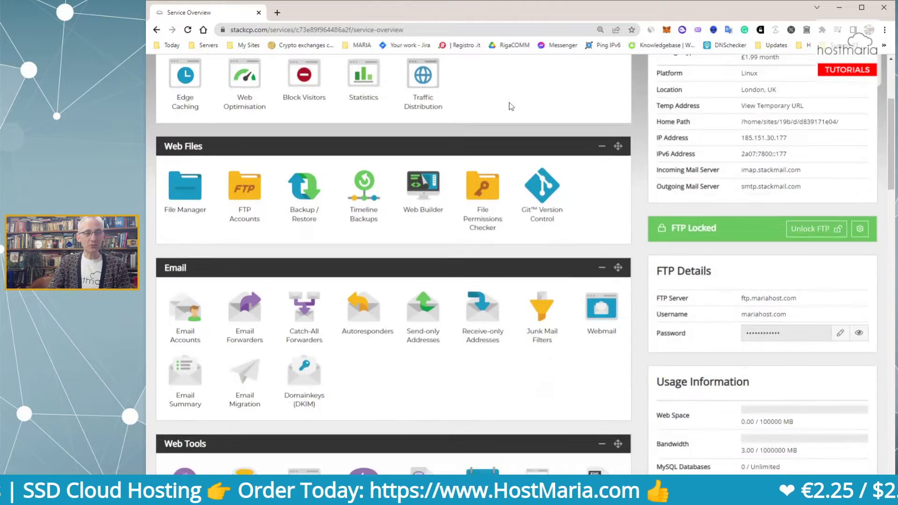
scroll(519, 104, "down", 3)
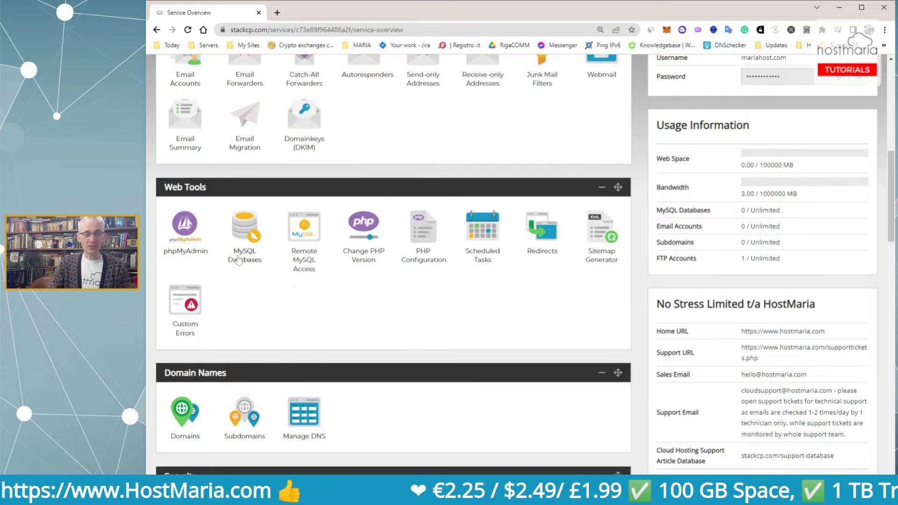
left_click(239, 219)
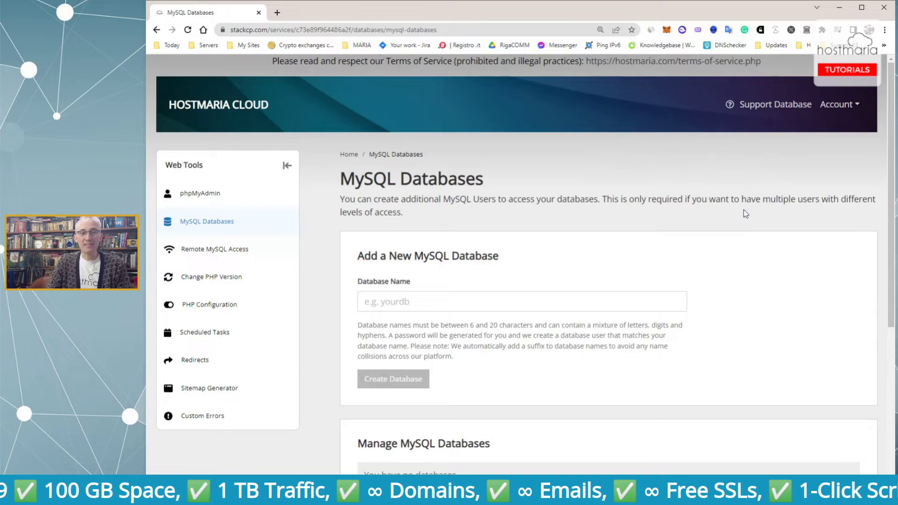
Highlight the 6 to 20 character length rule for new database names
scroll(740, 212, "down", 3)
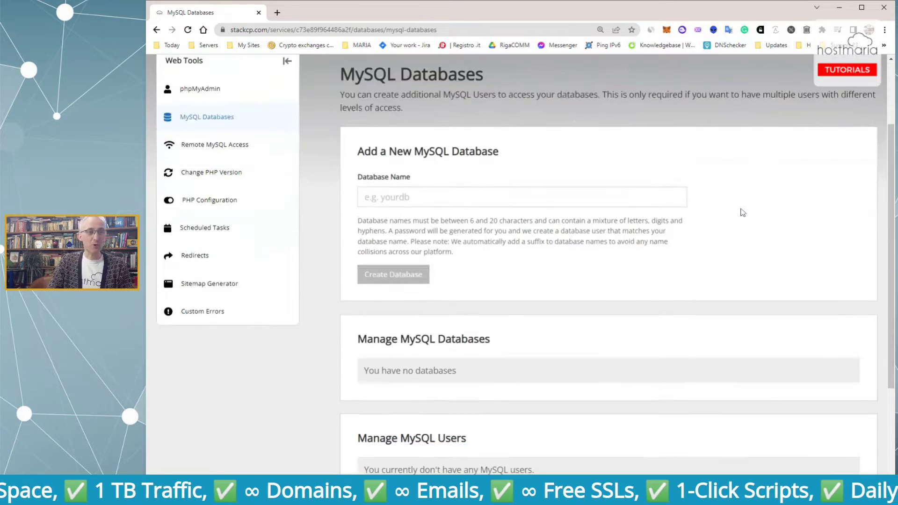
left_click(365, 156)
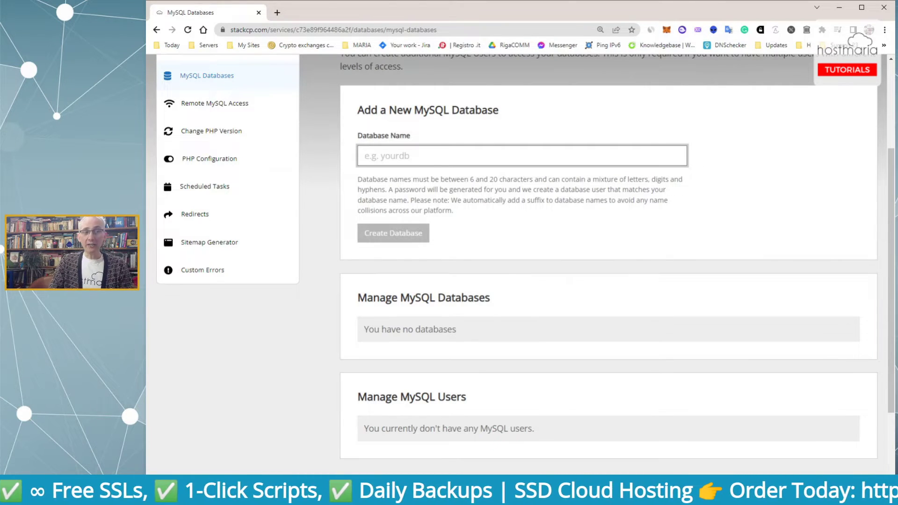
left_click_drag(358, 179, 553, 179)
left_click_drag(468, 179, 528, 180)
left_click(364, 156)
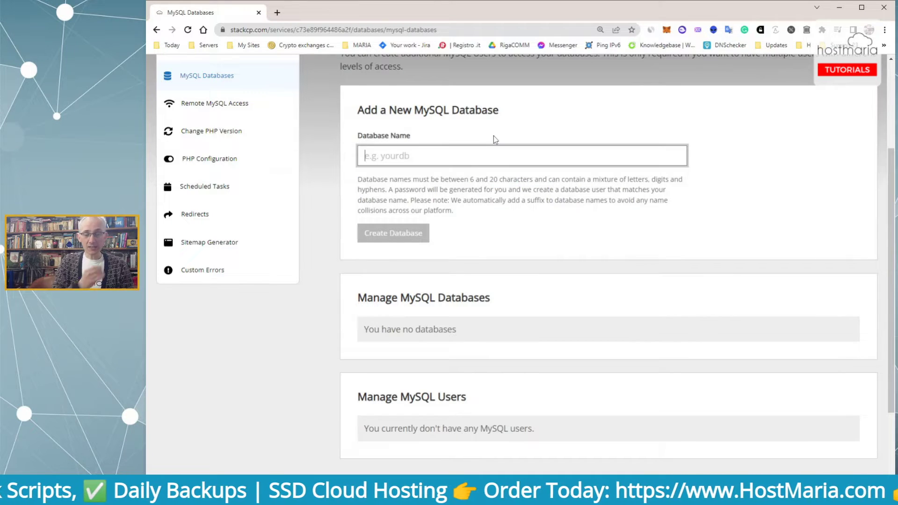
Enter the name 'databese1' and select the misspelled 'e' to correct it
type("da")
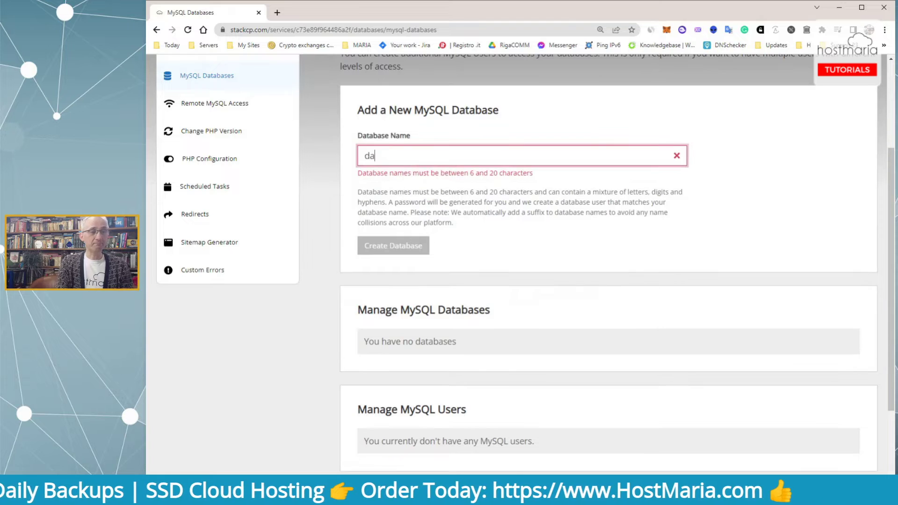
type("tabese1")
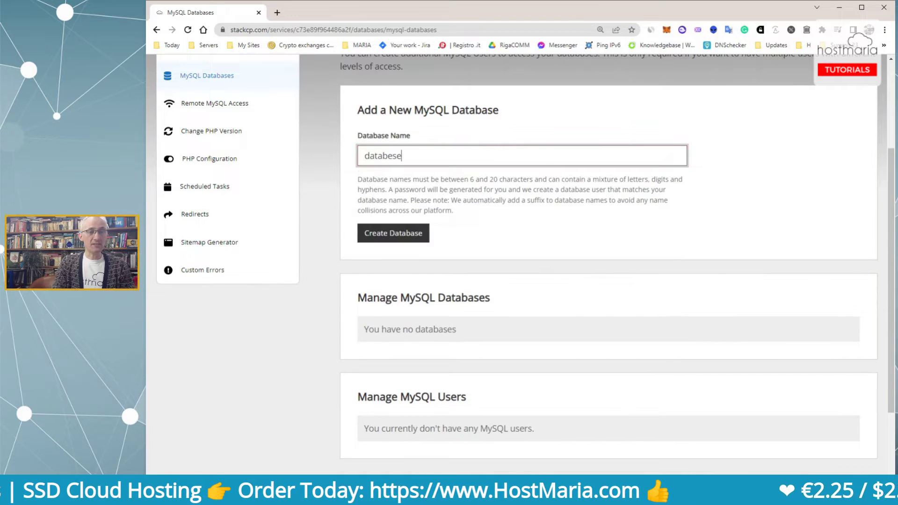
key("Left")
key("Left")
key("Left")
key("shift+Left")
Correct the name to database1 and create the database
type("a")
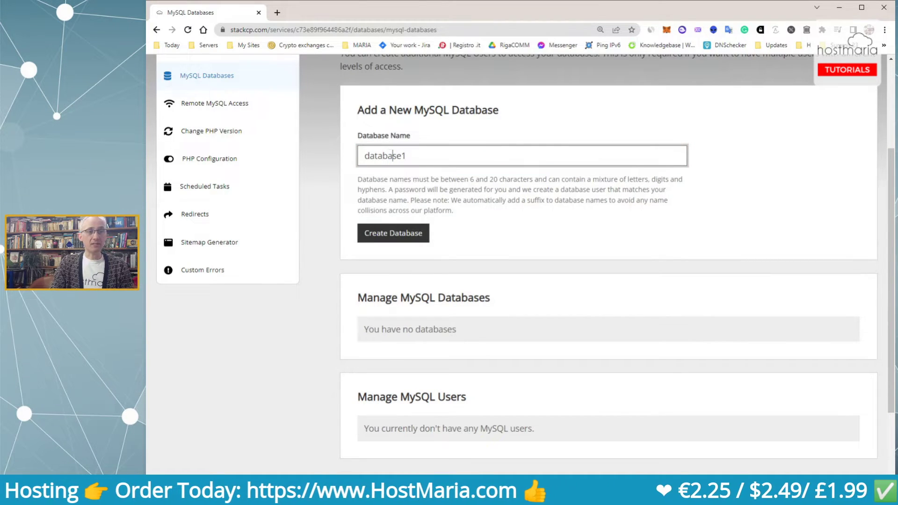
left_click(400, 239)
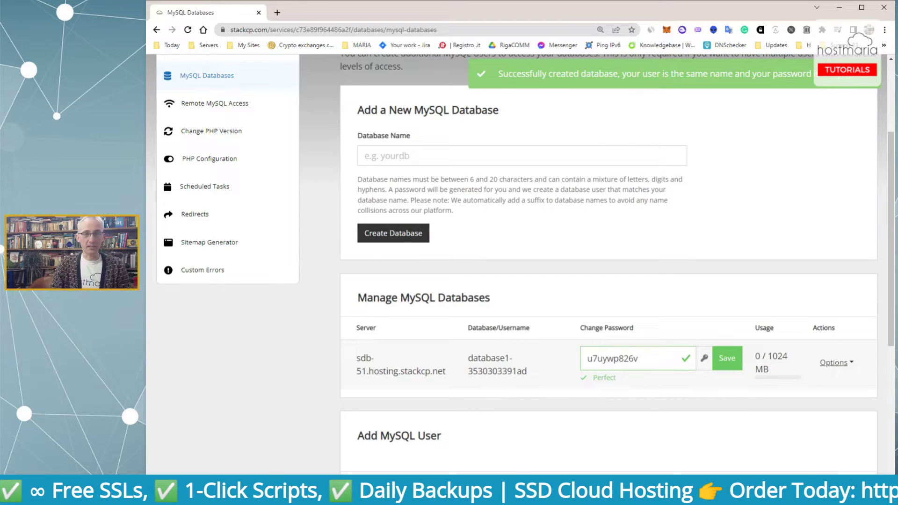
scroll(753, 163, "down", 3)
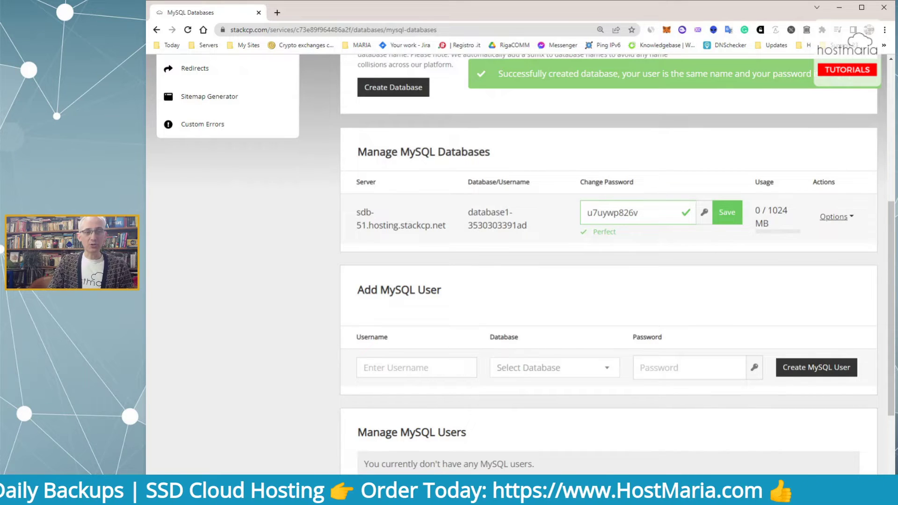
Highlight the new entry's full name, the Username column and the automatic name suffix
left_click_drag(468, 207, 533, 232)
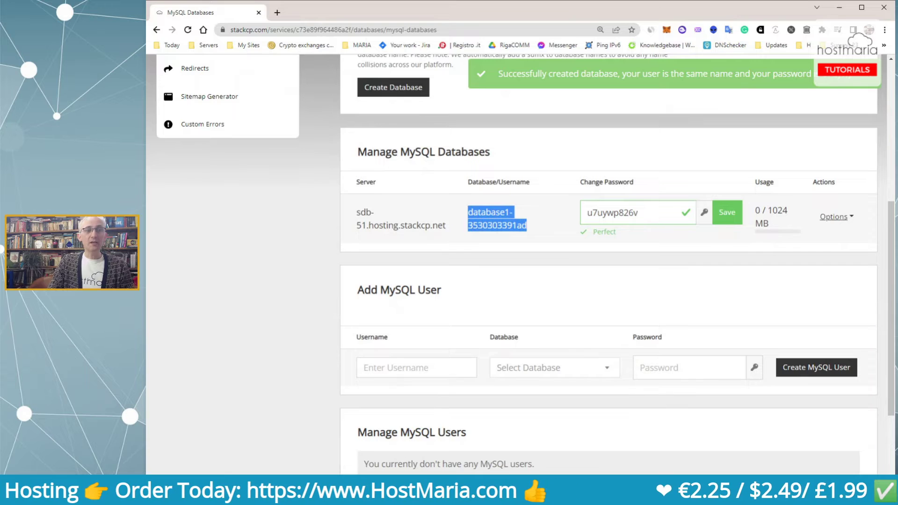
left_click_drag(504, 192, 501, 168)
double_click(497, 225)
left_click(595, 108)
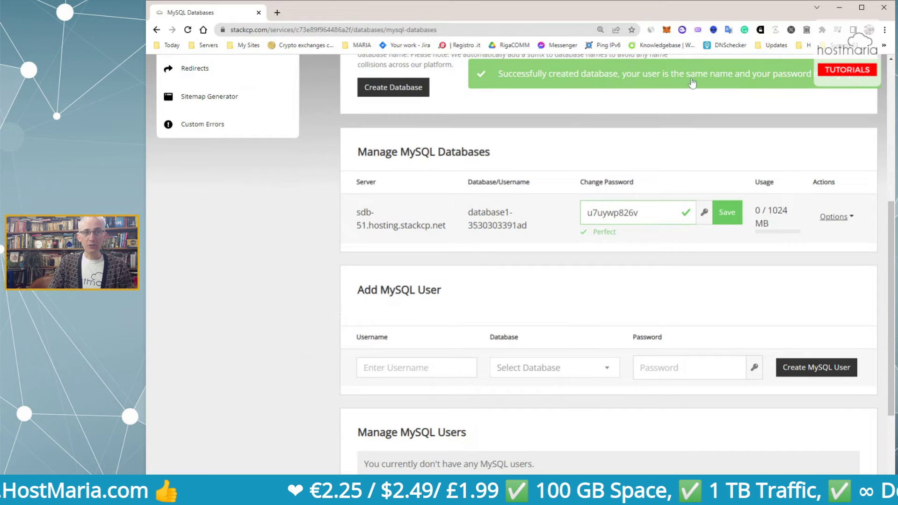
Overwrite database1's generated password with a custom one ending in '!', and save
left_click(638, 213)
left_click_drag(637, 212, 574, 218)
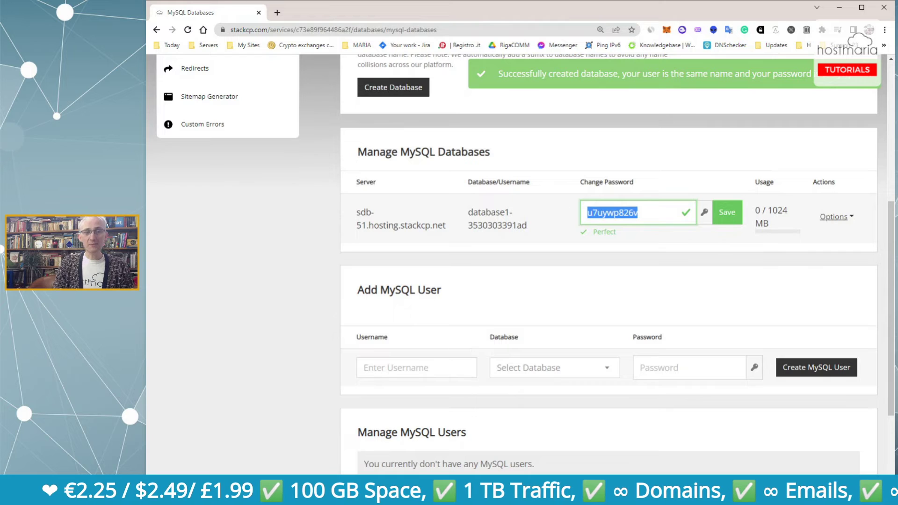
key("Left")
key("shift+Right")
key("shift+Right")
key("shift+Right")
key("shift+Right")
key("shift+Right")
key("shift+Right")
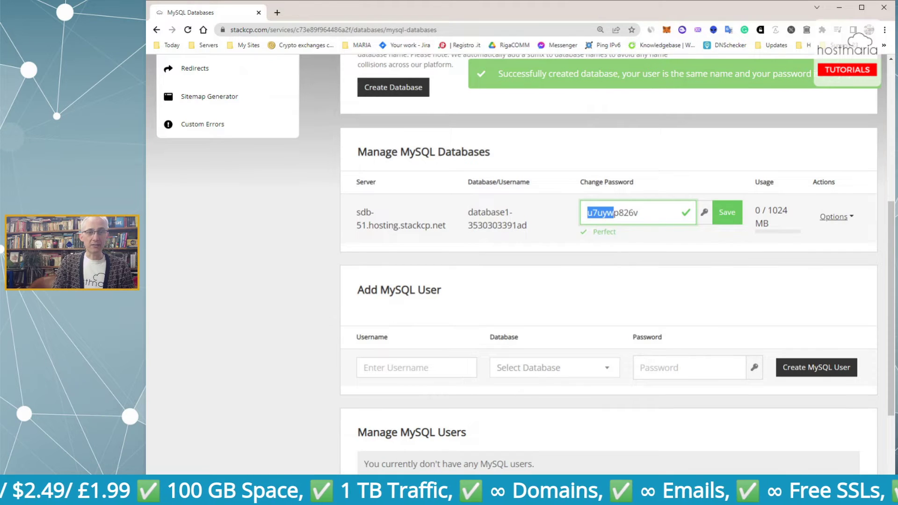
type("password")
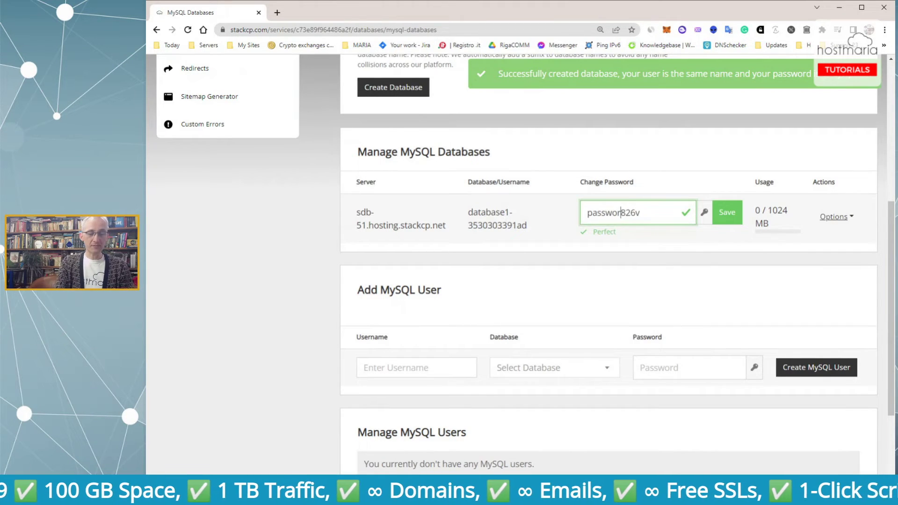
key("Right")
key("Right")
key("Right")
key("Right")
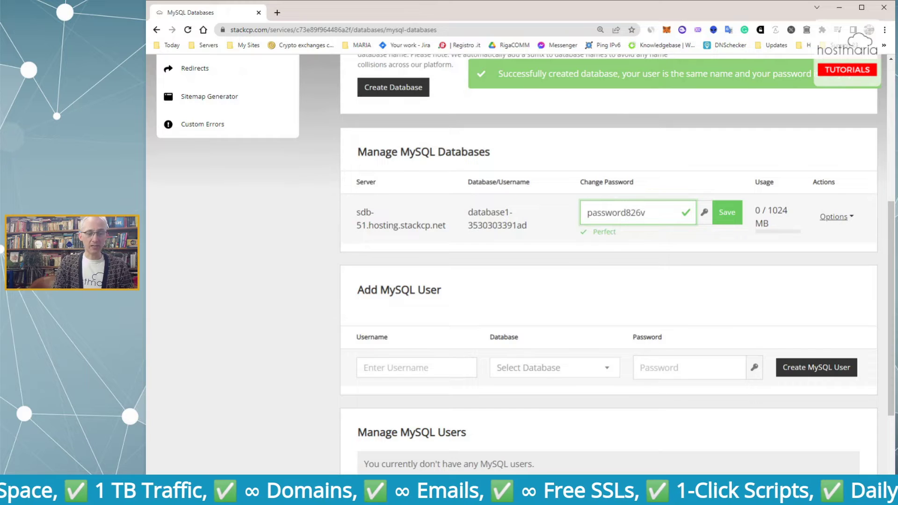
type("!")
left_click(727, 214)
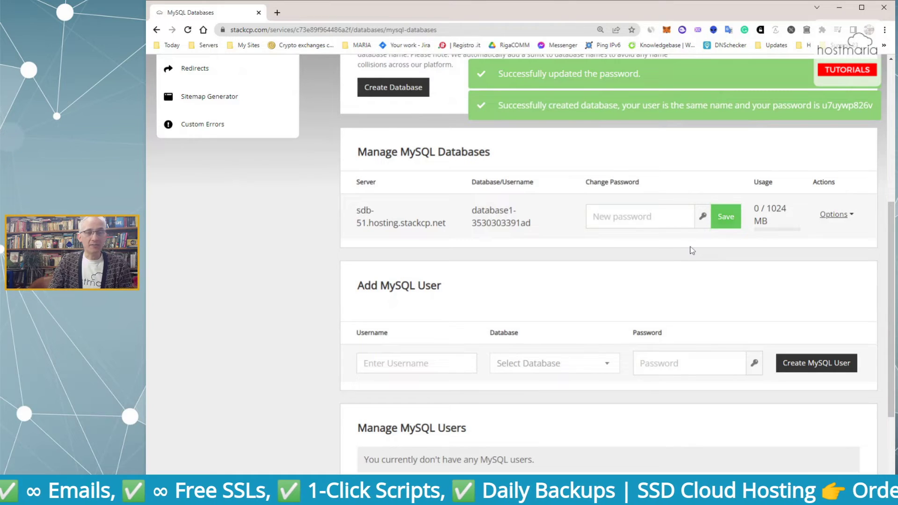
Highlight the database server hostname shown in the listing
left_click_drag(448, 225, 366, 213)
left_click(366, 213)
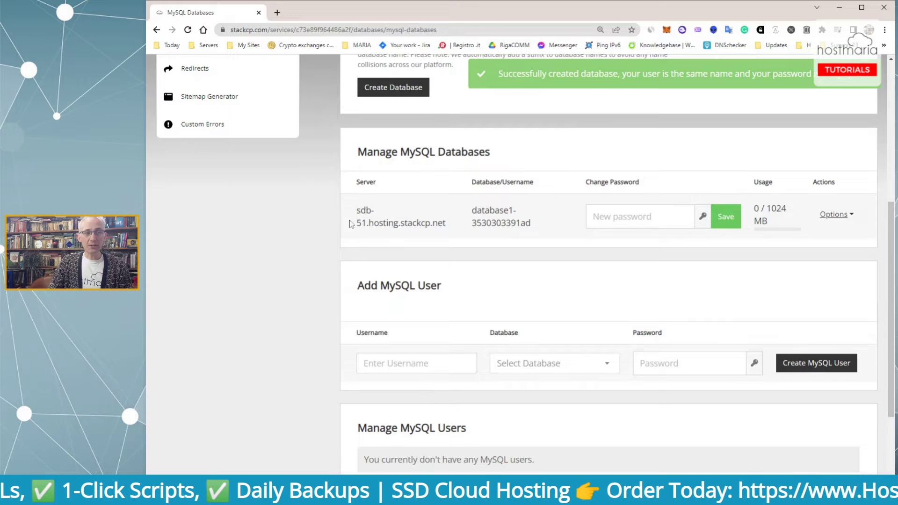
left_click_drag(357, 210, 454, 230)
left_click(456, 230)
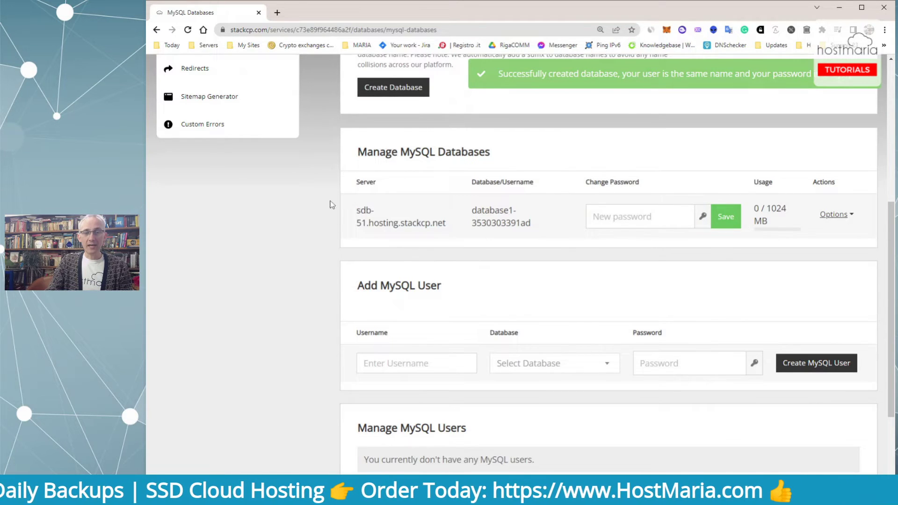
scroll(566, 265, "up", 5)
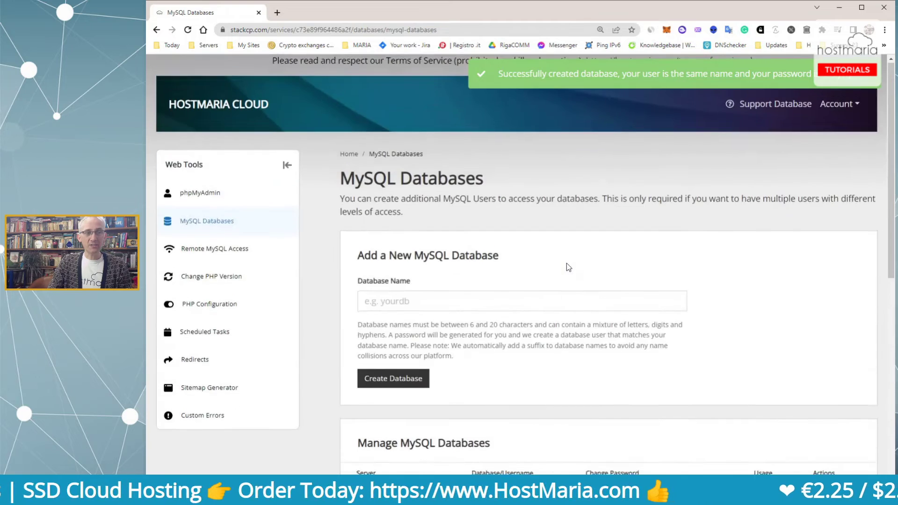
scroll(567, 265, "down", 4)
Sign in to database1 in phpMyAdmin from Options and open its Import tab
left_click(834, 265)
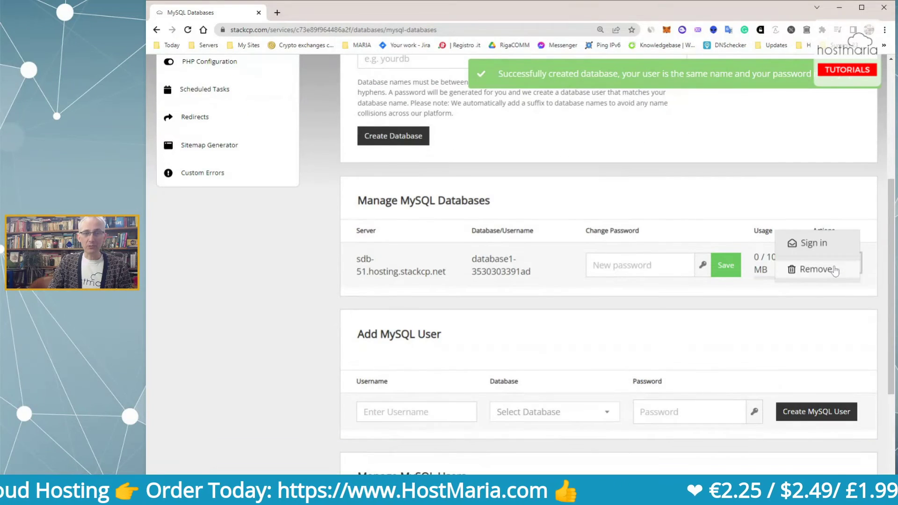
left_click(824, 244)
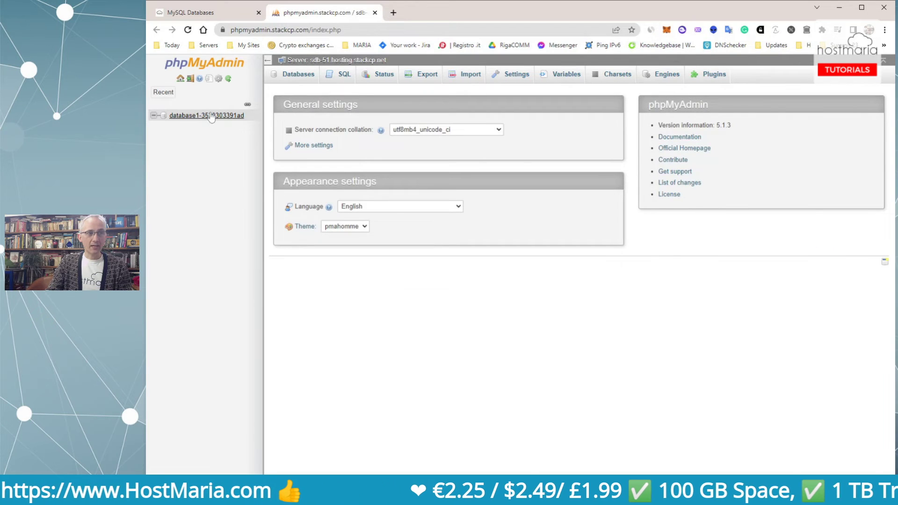
left_click(211, 116)
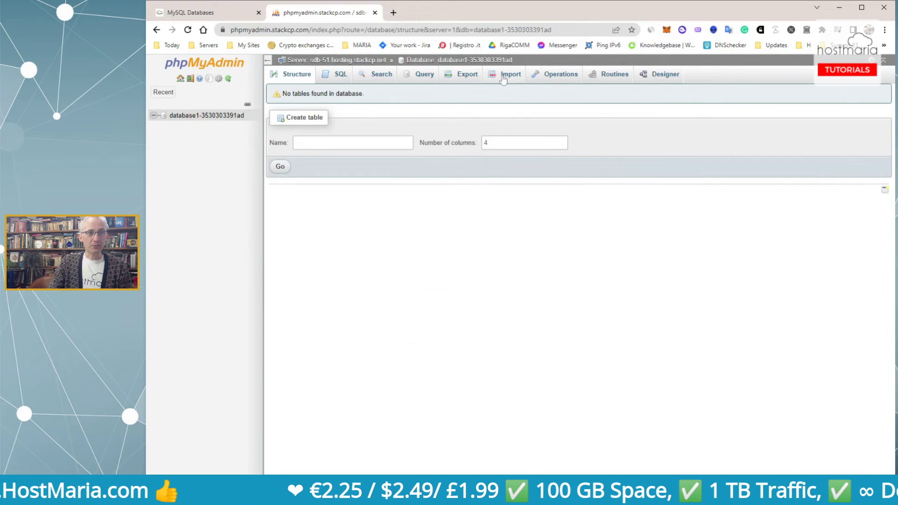
left_click(505, 77)
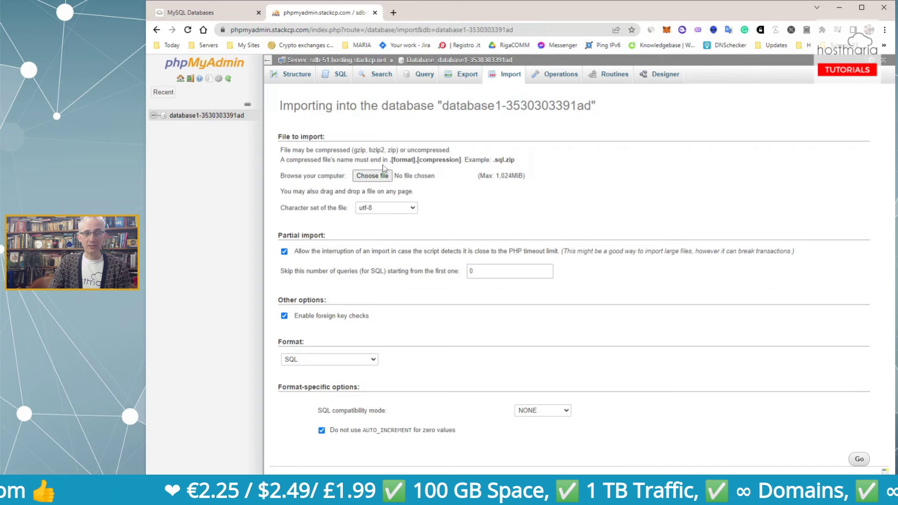
Switch back to the StackCP tab showing the MySQL Databases page with database1
left_click(187, 14)
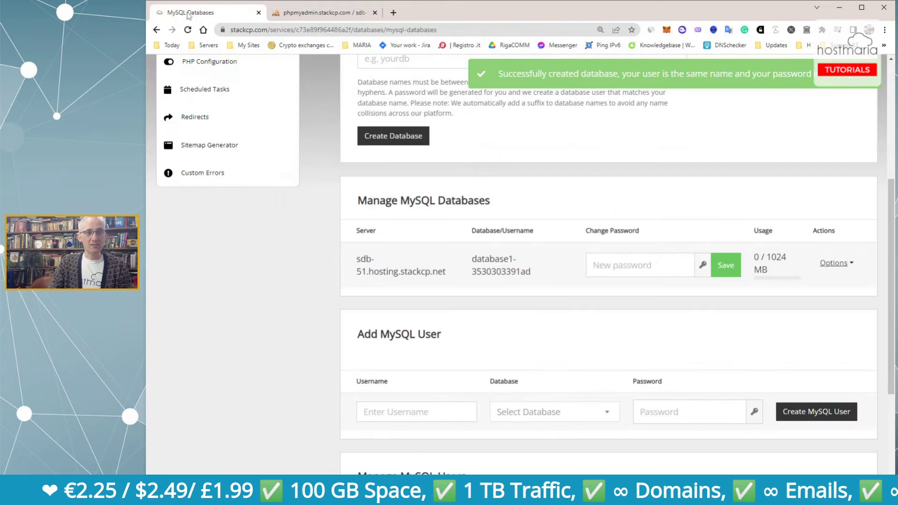